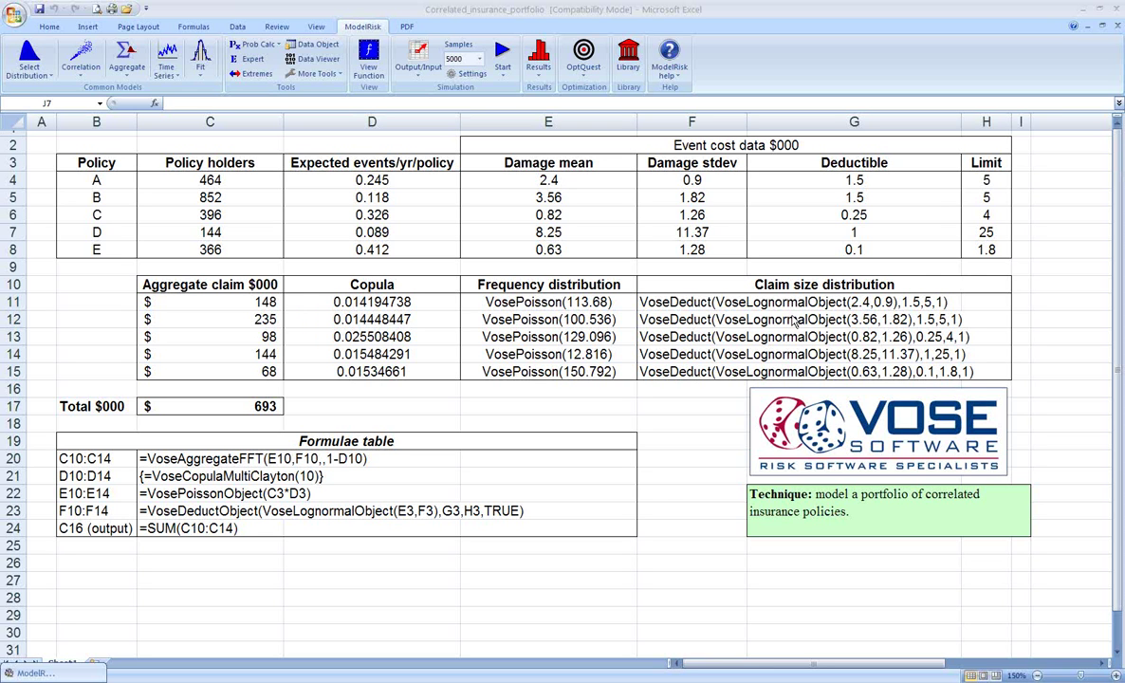
View policy B's deducted lognormal claim size in F12 (mean 2.0864, capped at 5) in ModelRisk
click(790, 319)
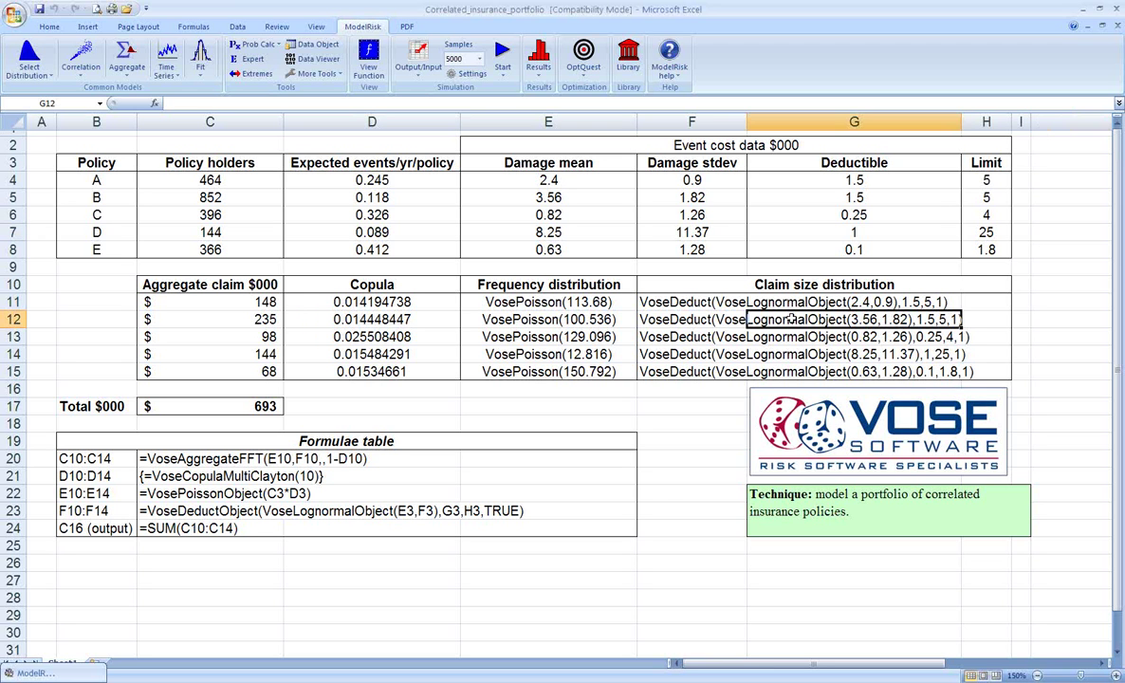
click(736, 325)
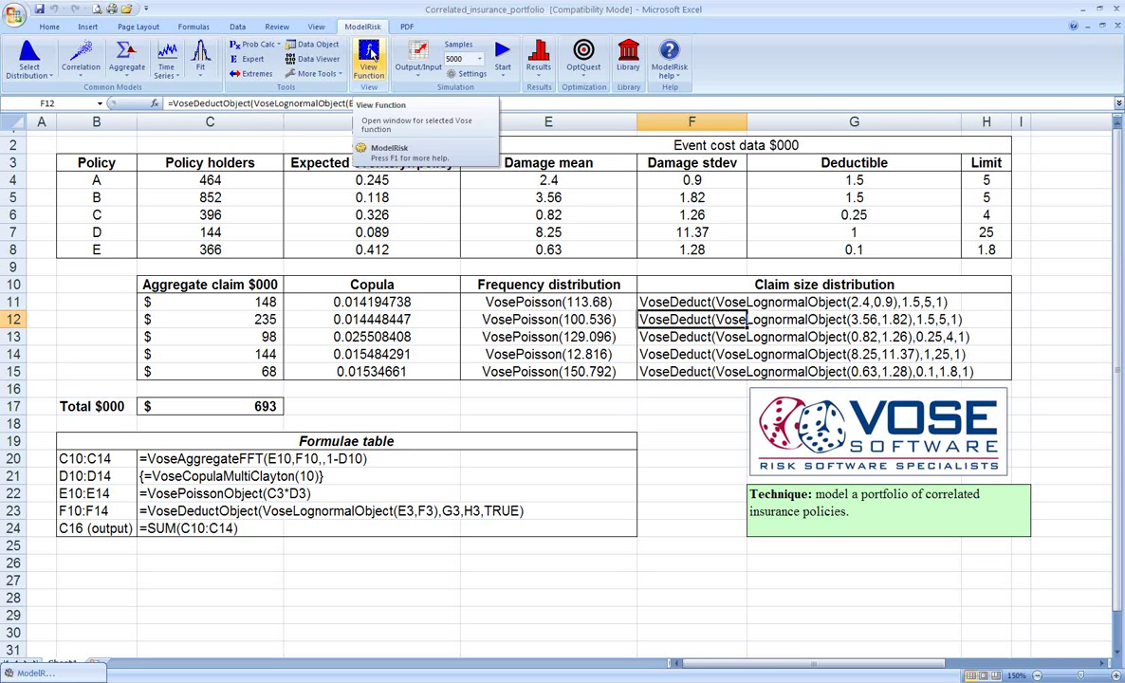
click(371, 54)
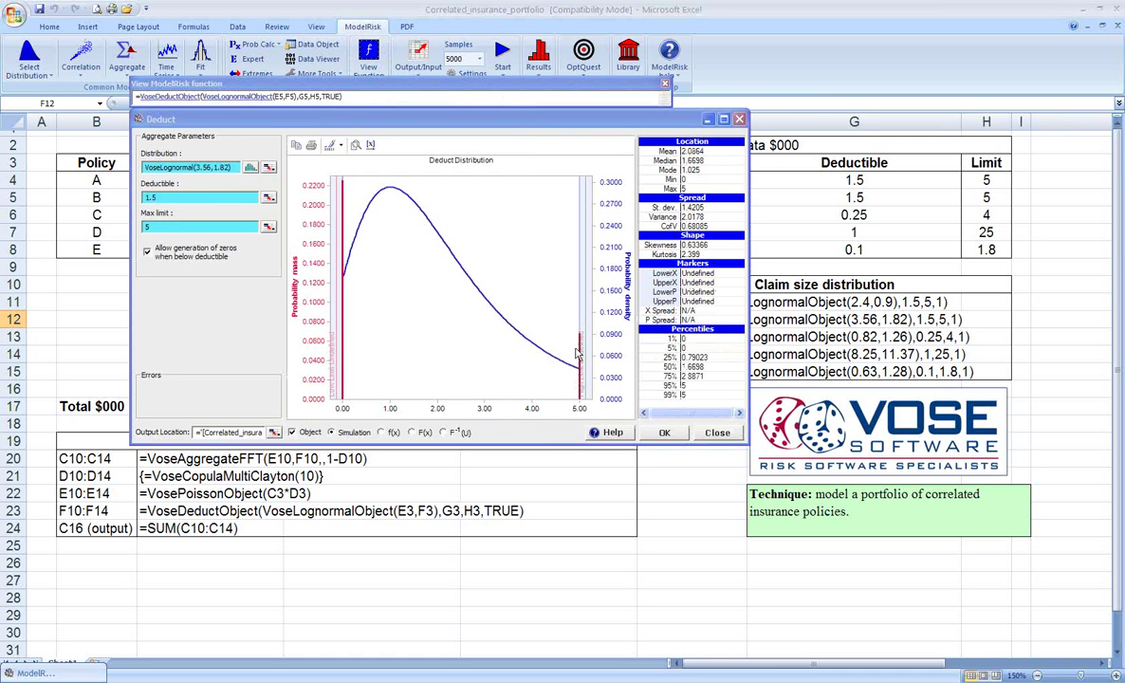
drag(529, 123, 638, 284)
click(412, 350)
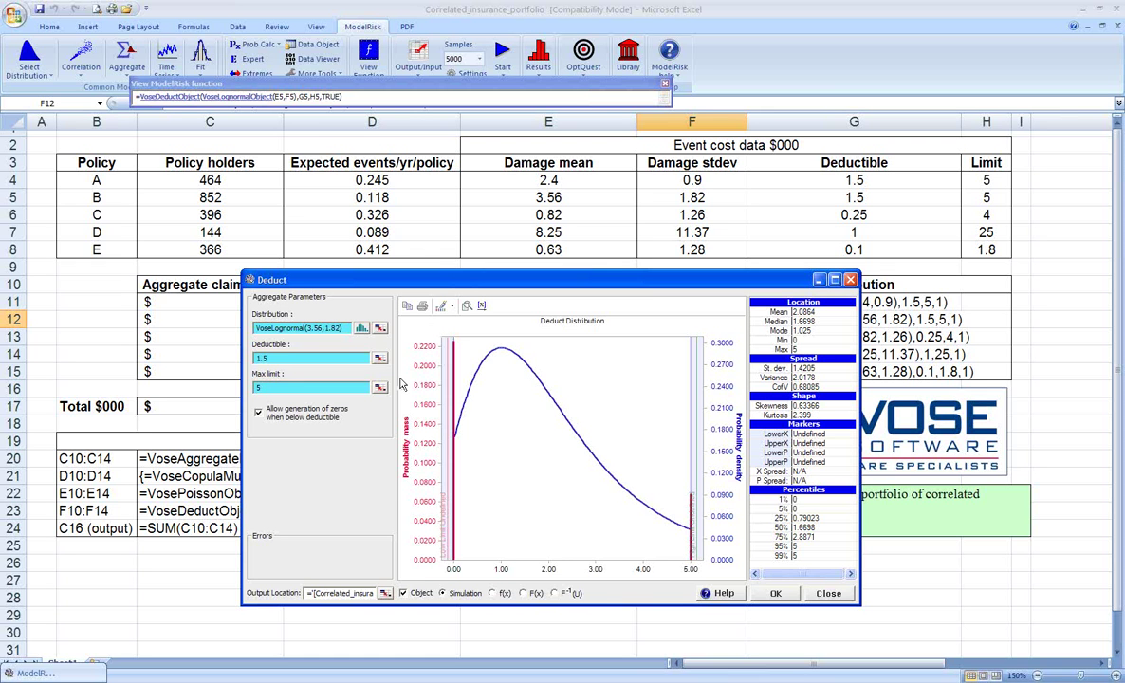
click(828, 595)
Step through the claim size formulas of policies A to E in F11:F15
click(669, 302)
click(675, 320)
click(676, 336)
click(675, 354)
click(676, 372)
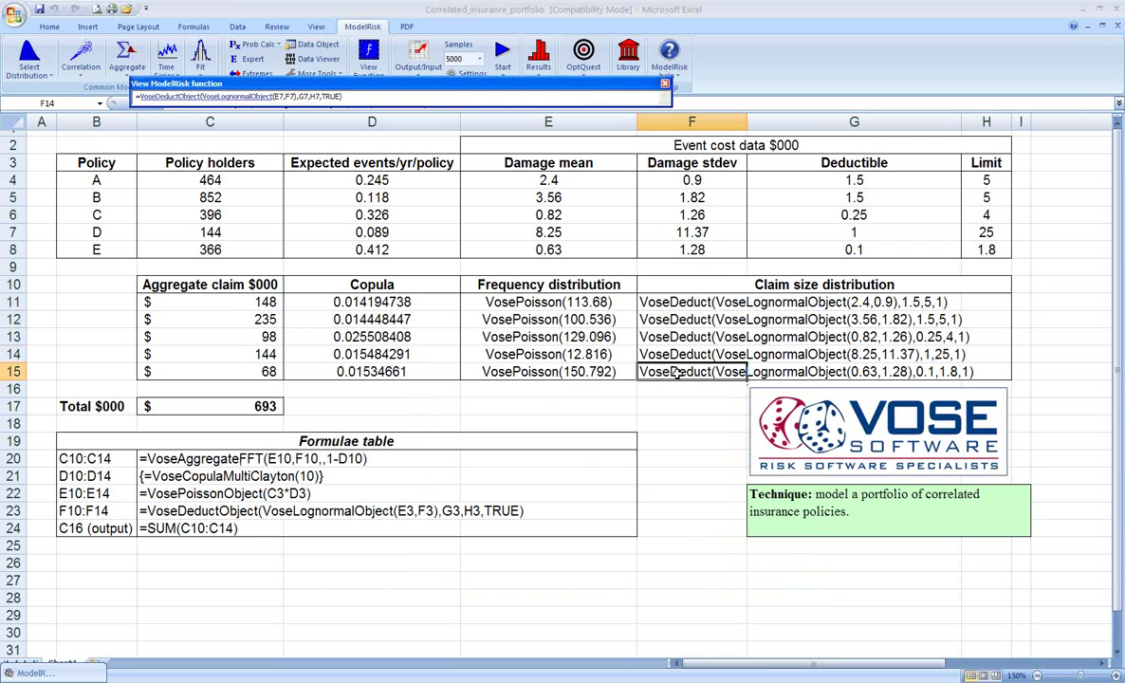
Examine policy A's Poisson(113.68) frequency in E11, standard deviation about 10.66, then close it
click(696, 302)
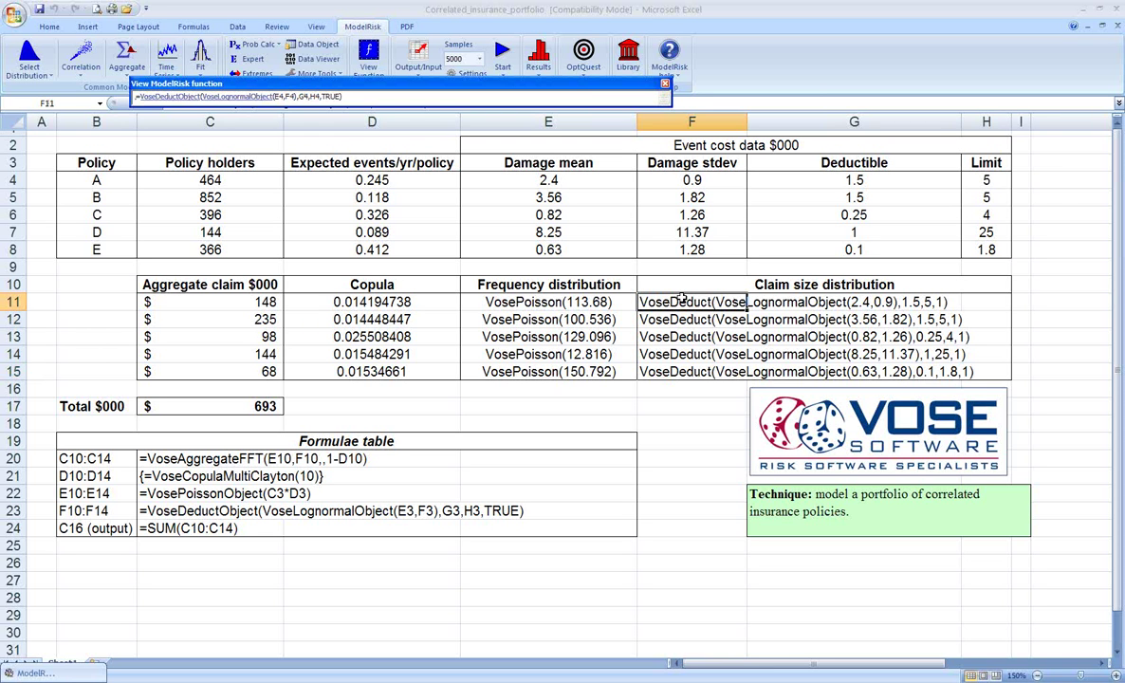
click(540, 302)
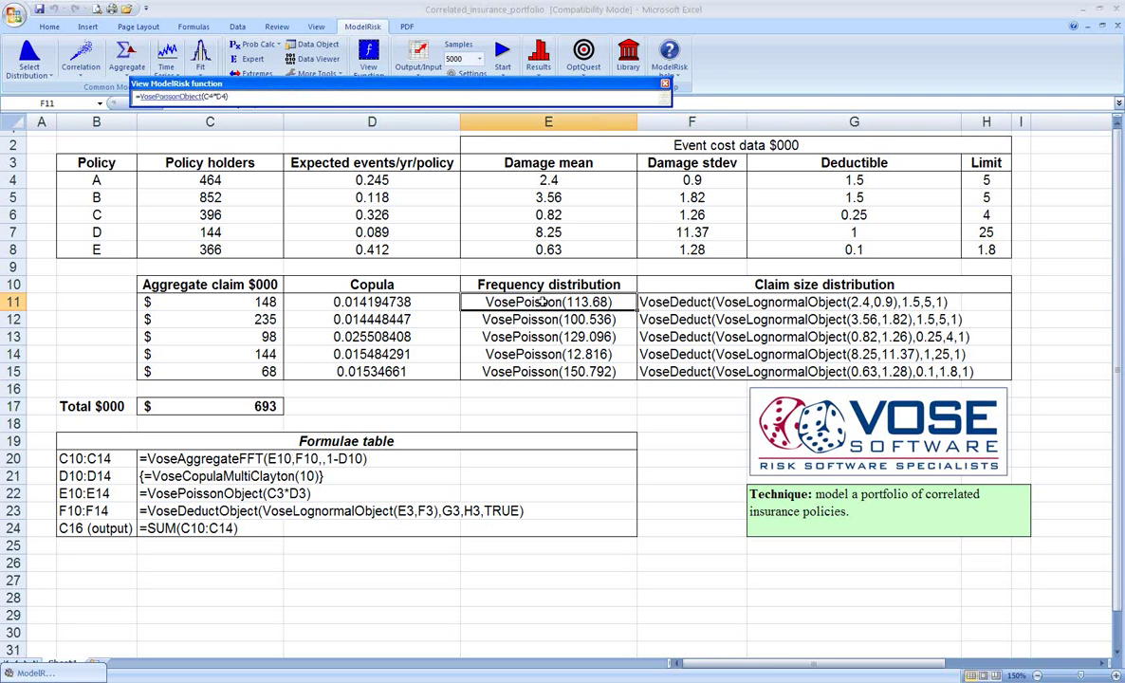
click(665, 84)
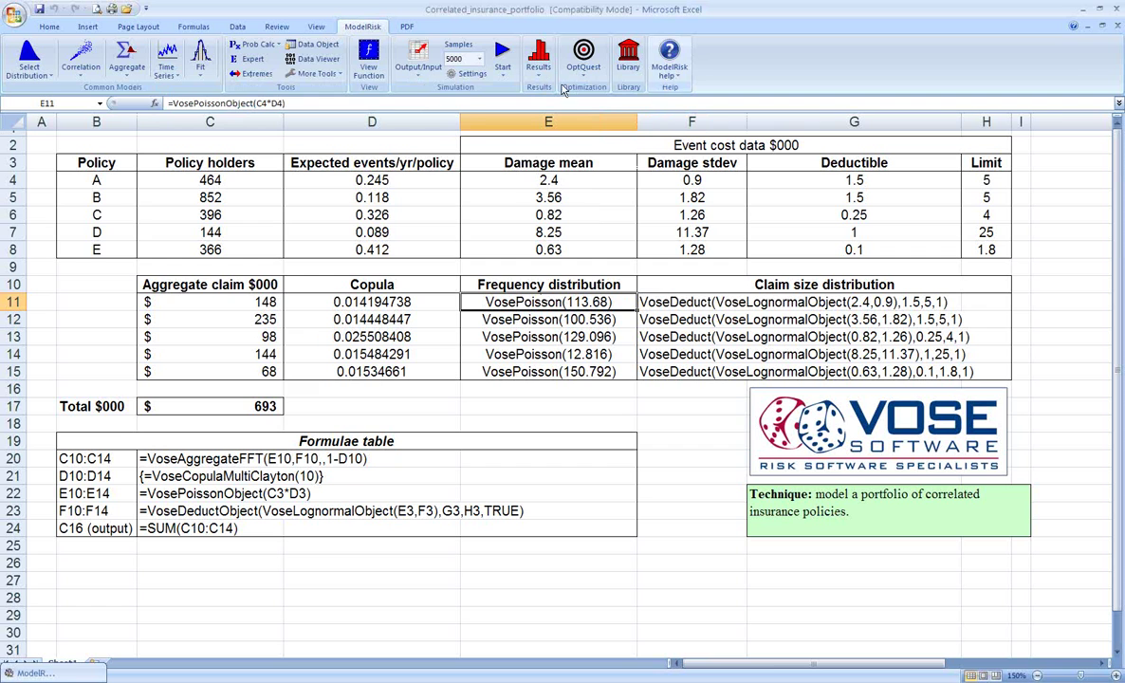
click(374, 62)
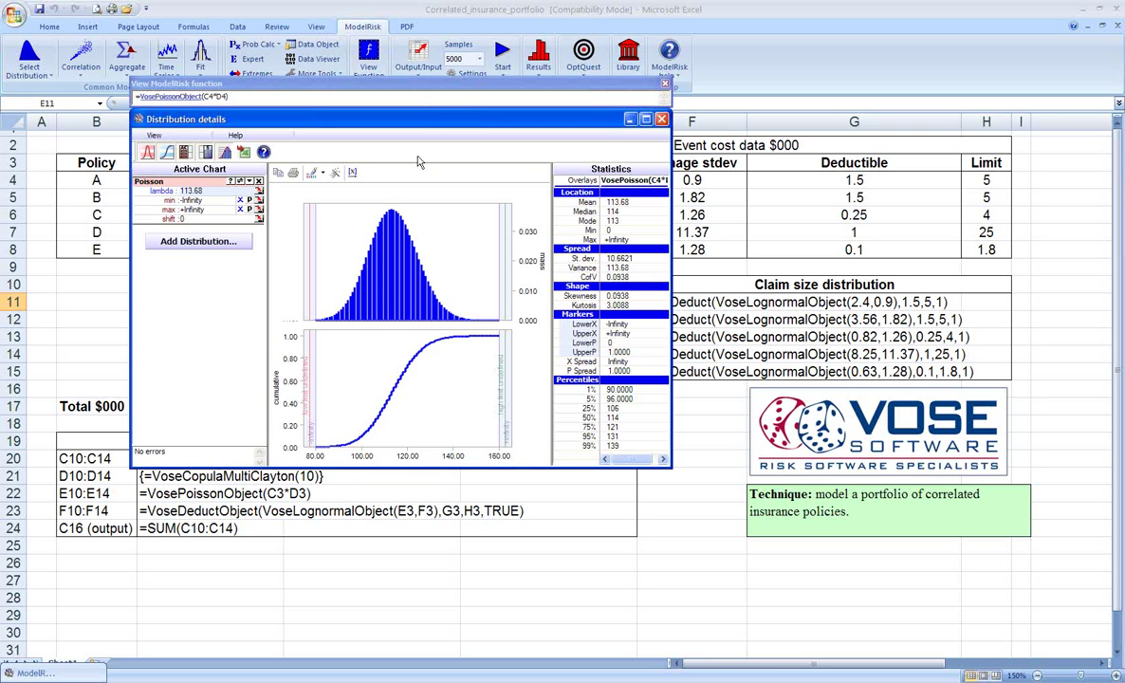
click(663, 85)
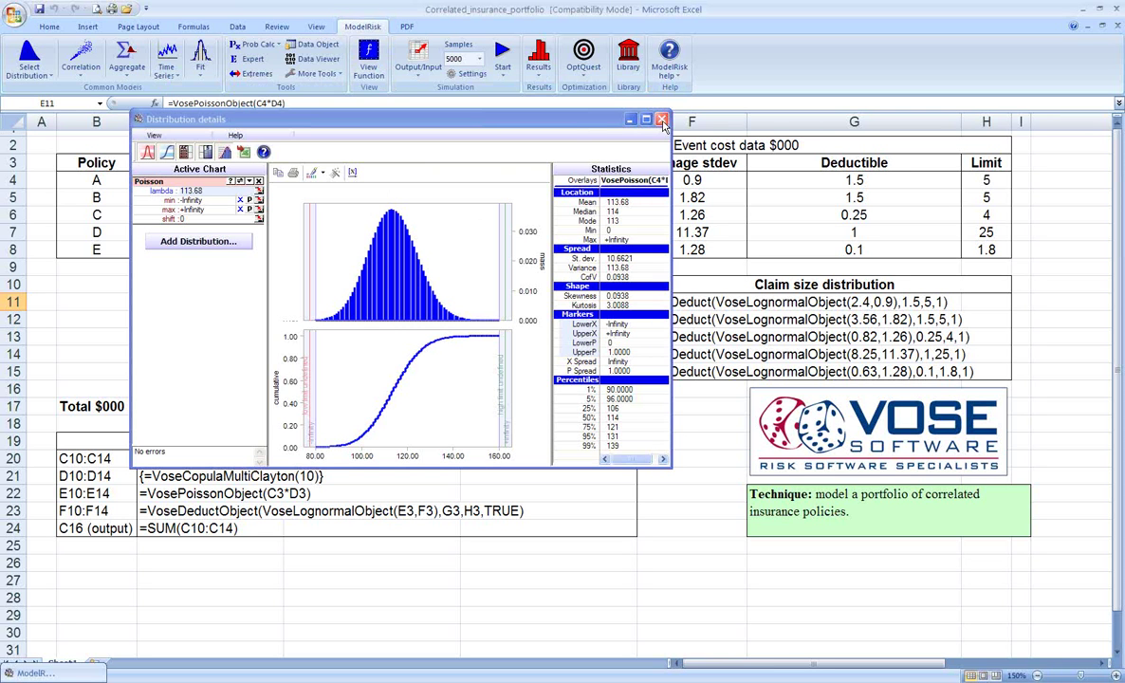
click(661, 125)
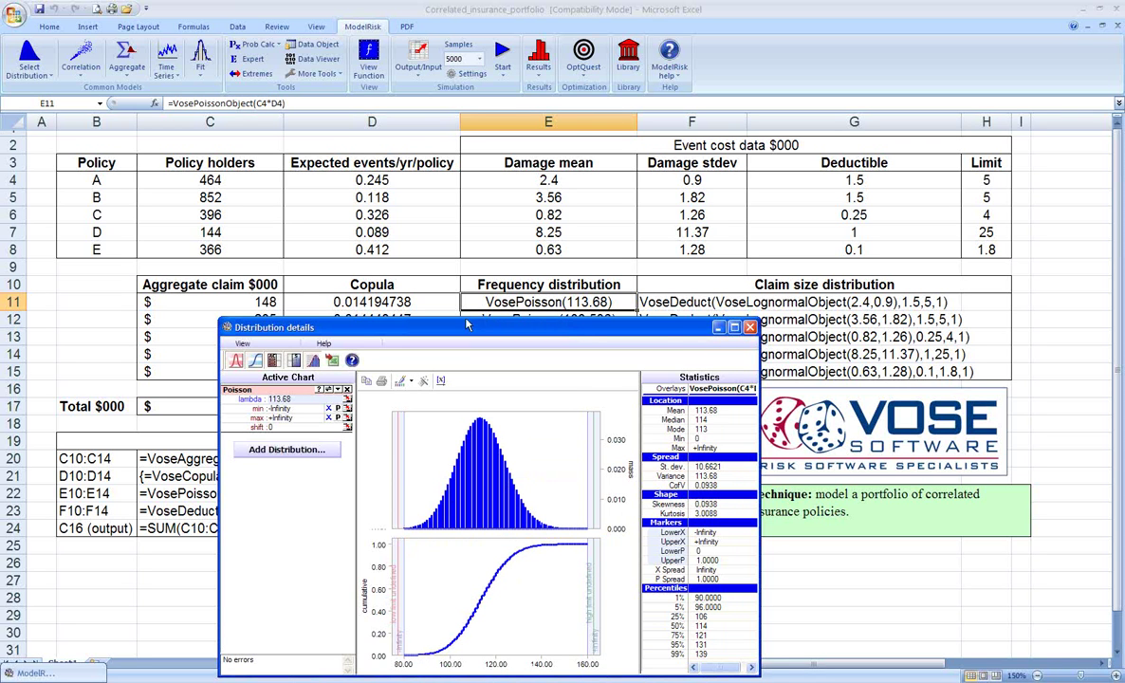
click(751, 327)
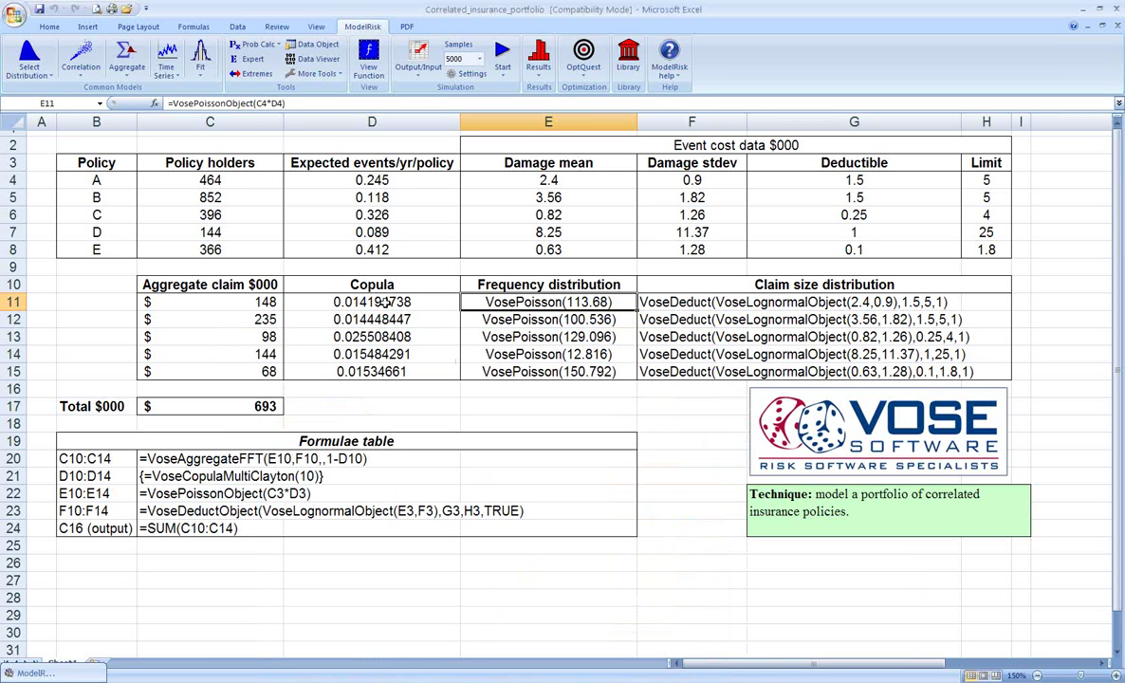
Open the VoseCopulaMultiClayton(10) copula behind D11:D15 in ModelRisk
drag(384, 302, 384, 370)
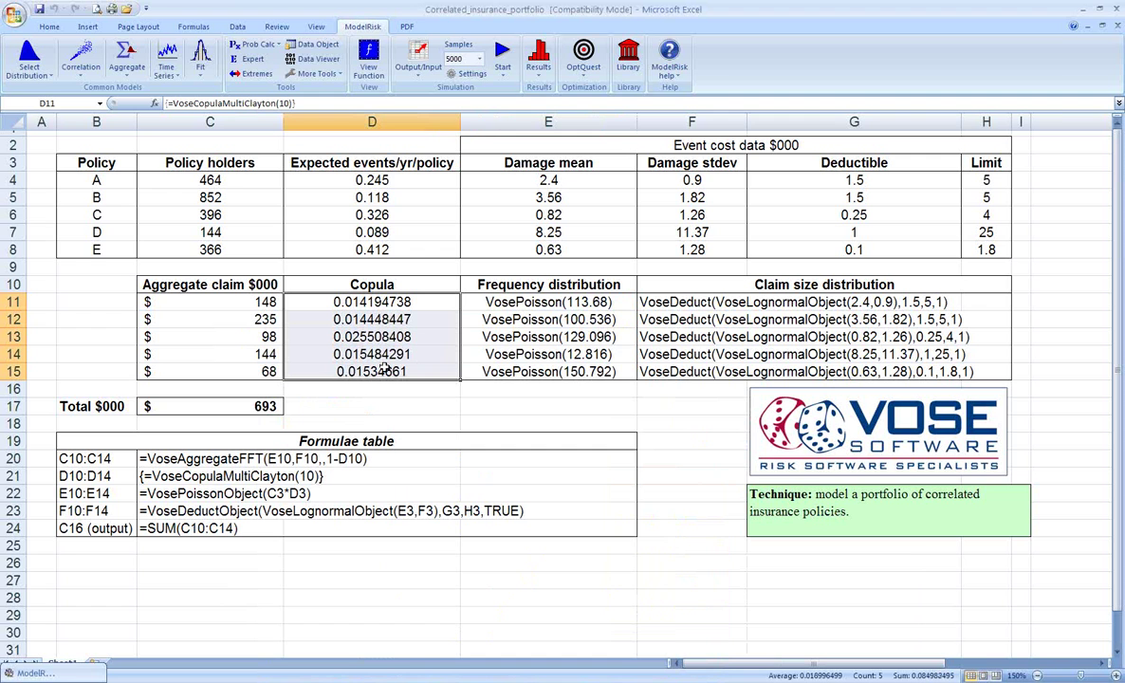
click(368, 52)
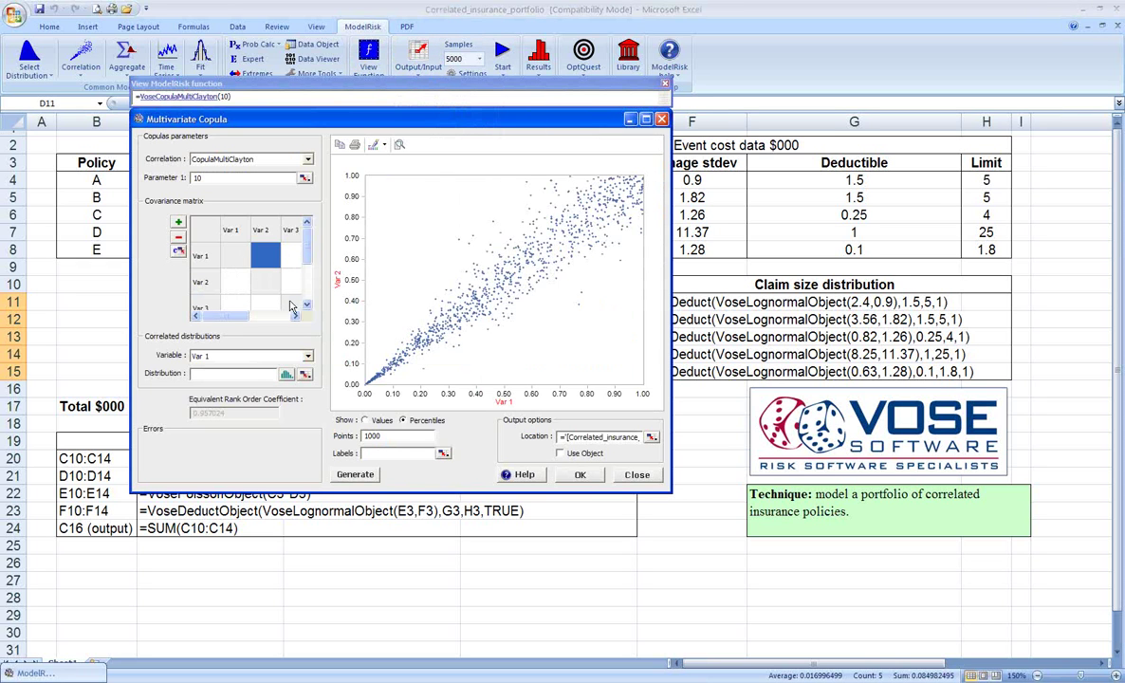
scroll(291, 306, down, 1)
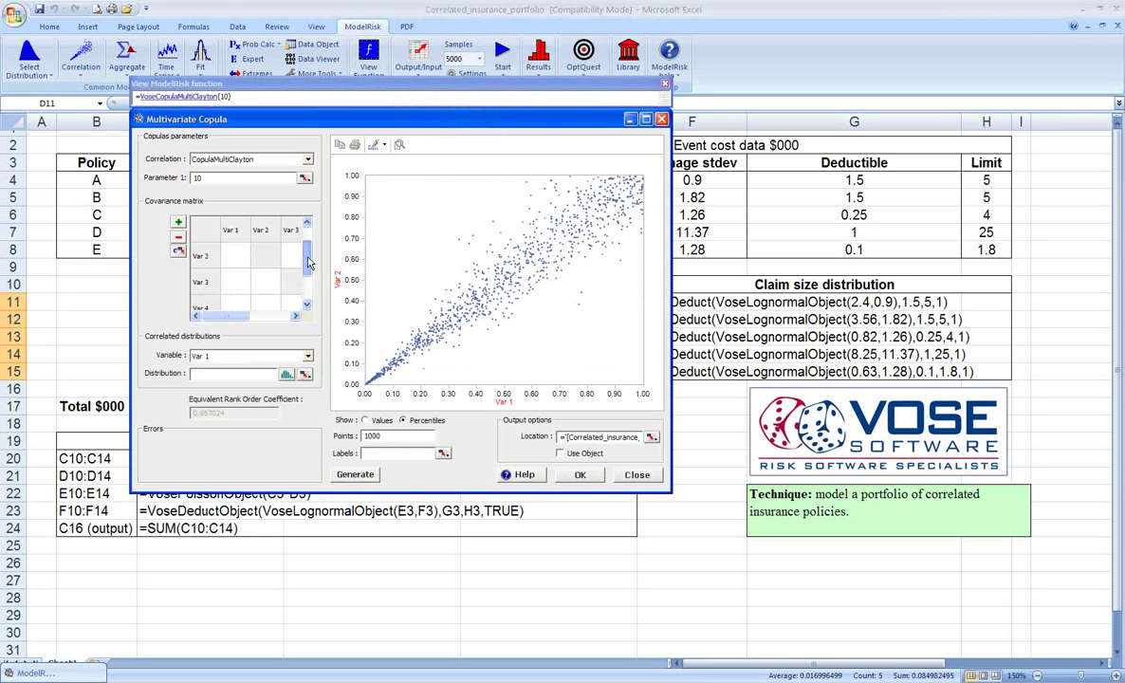
scroll(308, 263, up, 1)
Compare the Var 1-2 and Var 2-3 rank correlations (about 0.956) and accept the copula
click(240, 284)
click(265, 302)
click(269, 253)
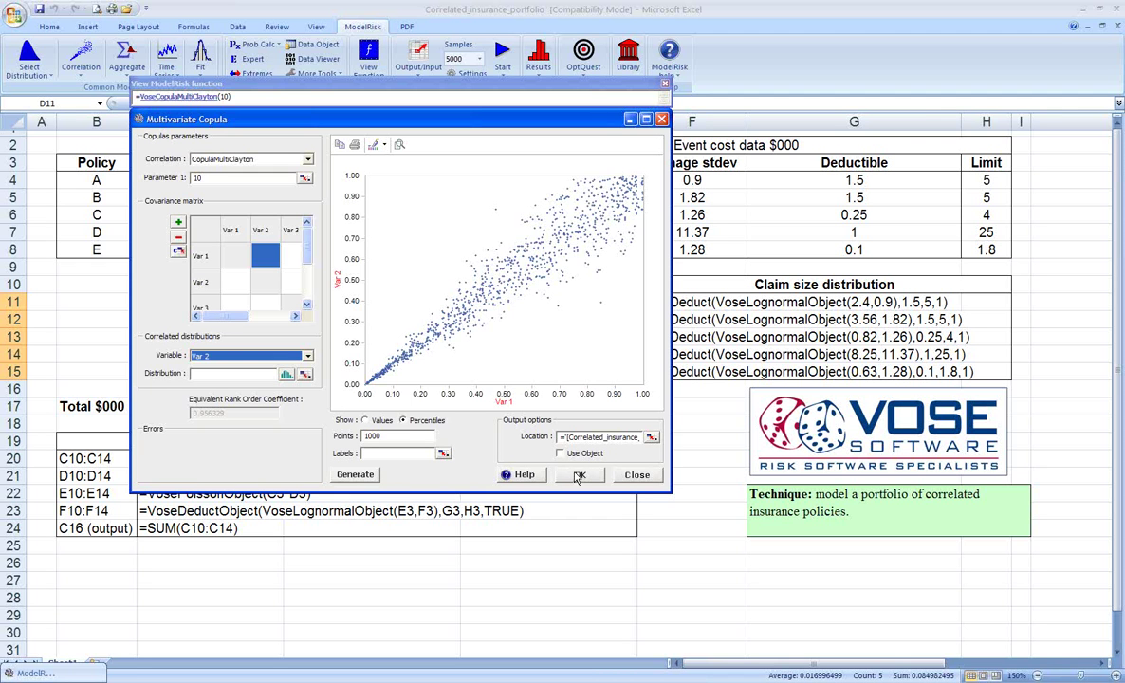
click(579, 476)
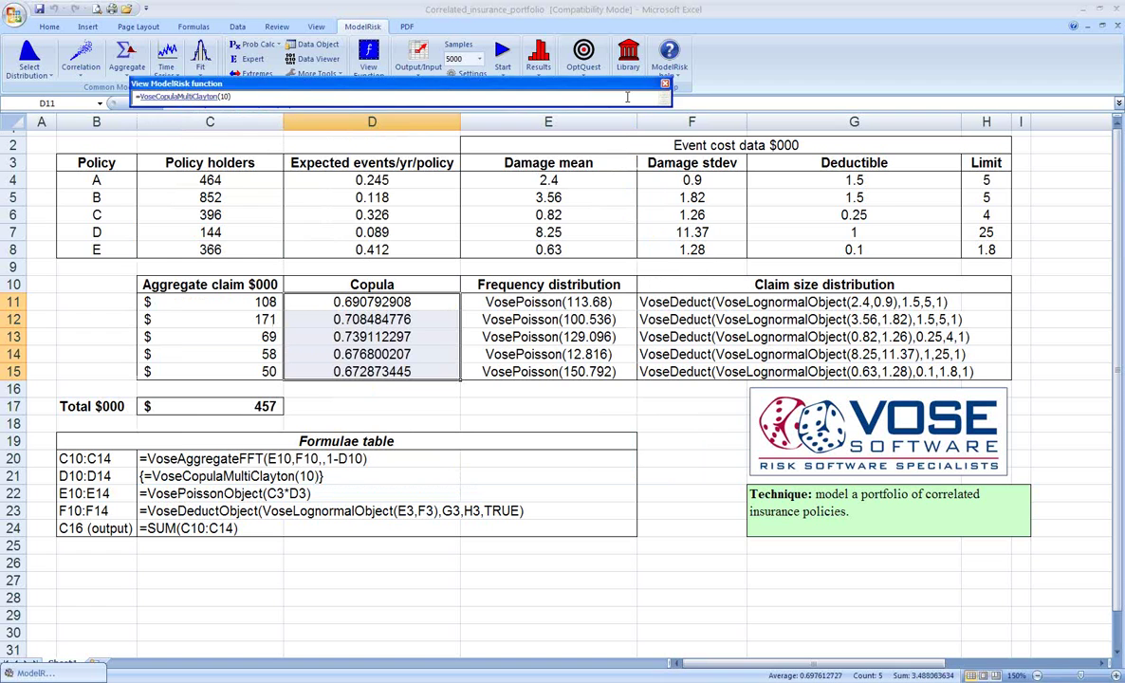
click(666, 86)
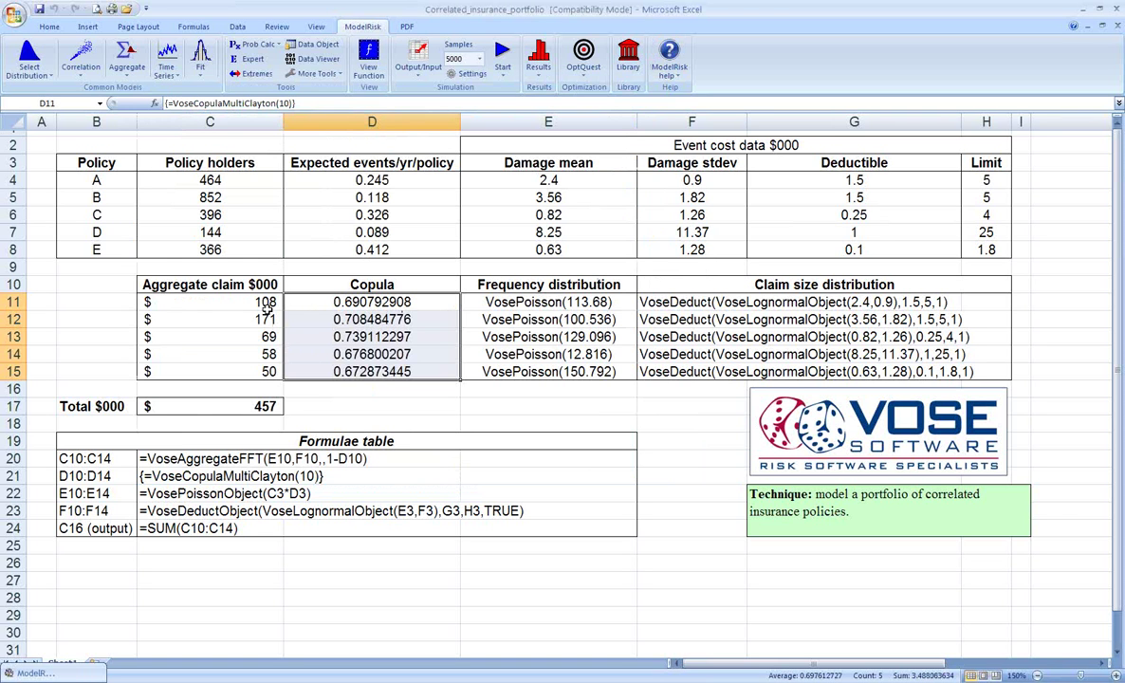
click(220, 299)
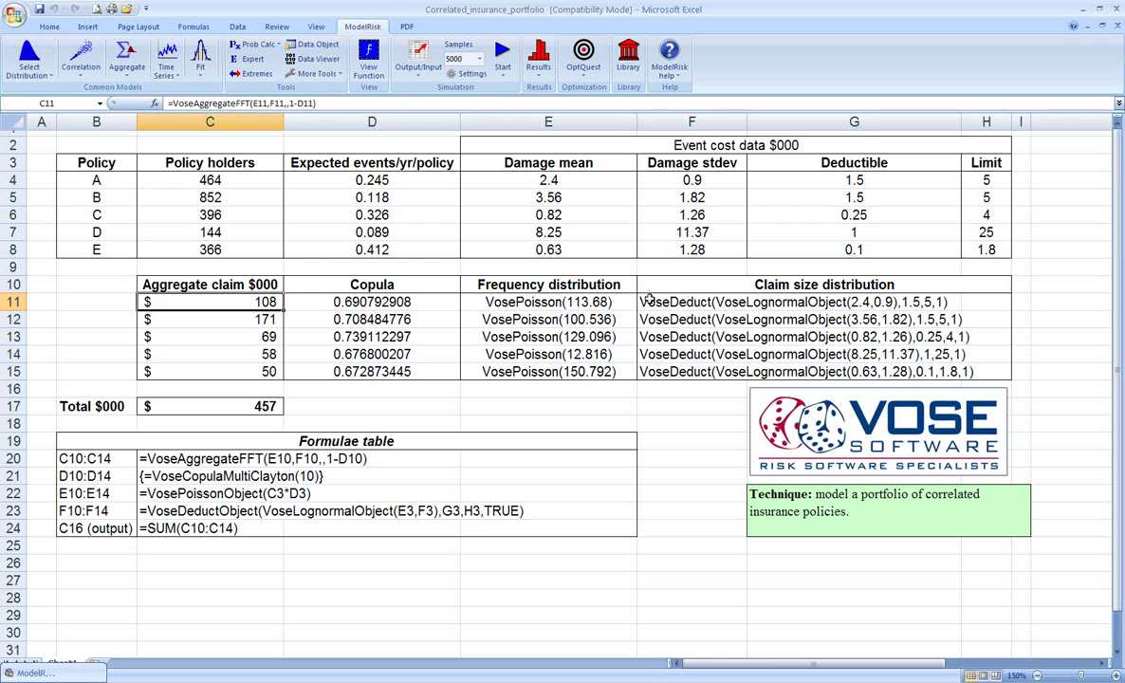
click(368, 57)
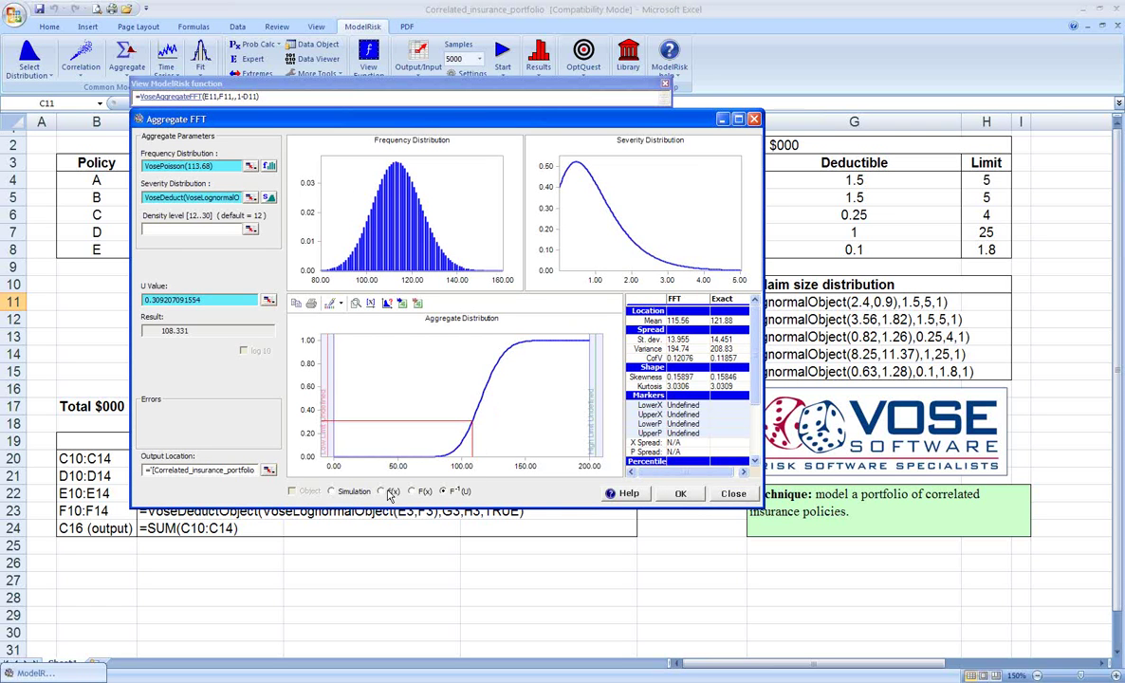
click(418, 446)
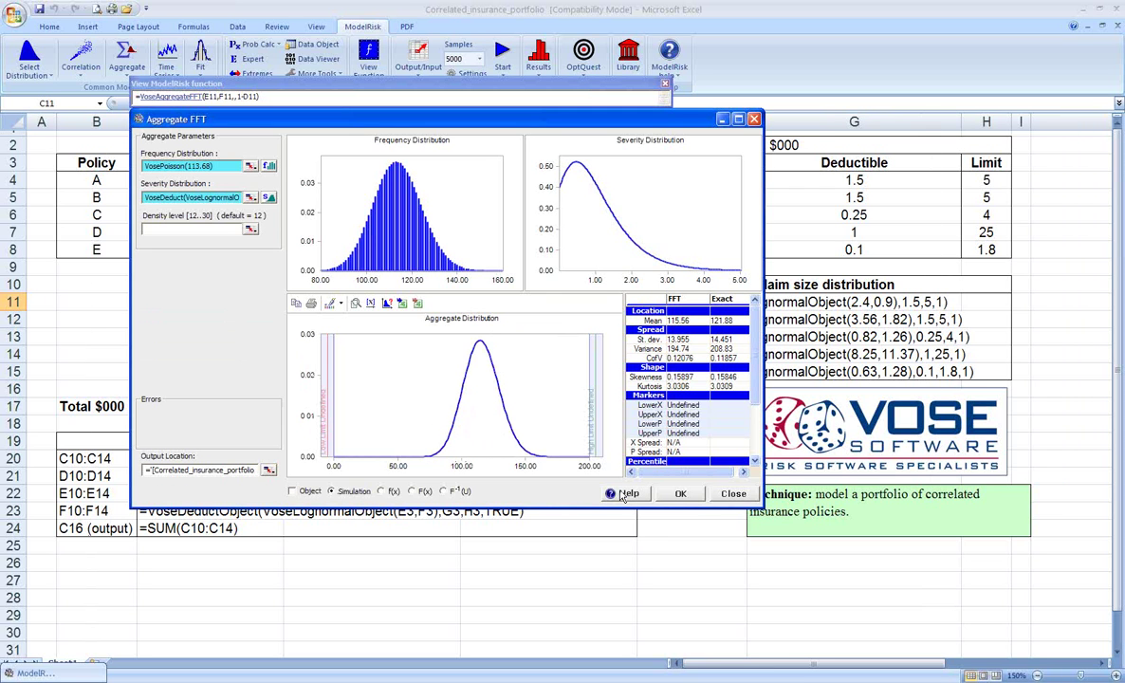
click(733, 494)
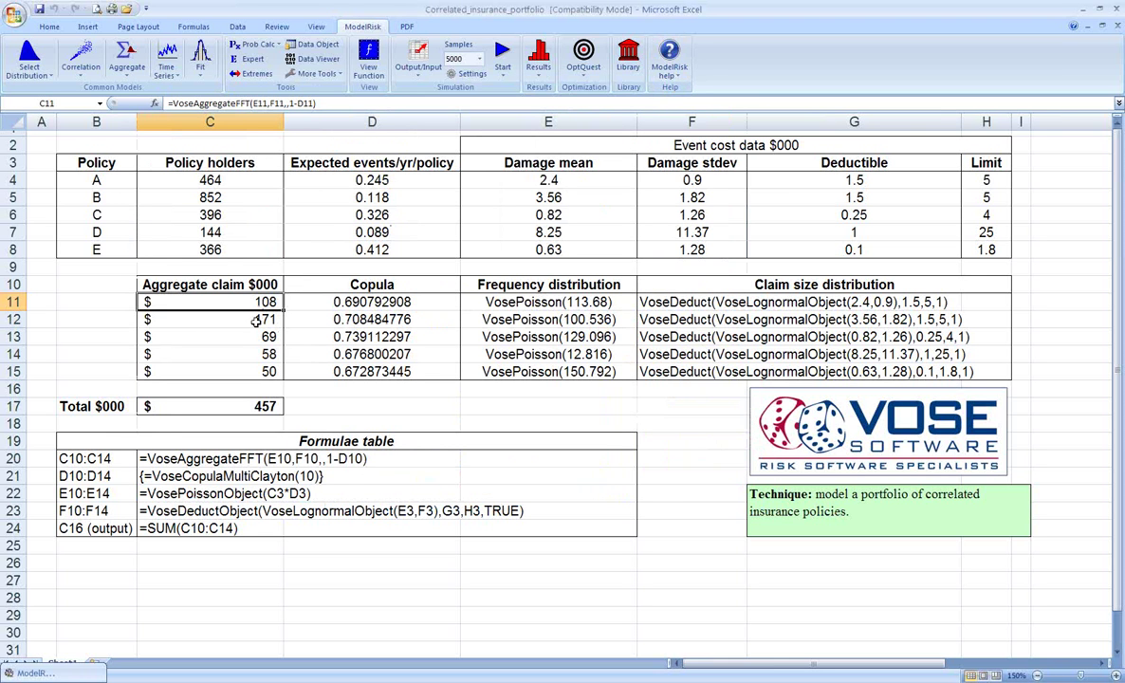
Recalculate the model four times from C17 until Total $000 reads 416, then select D11:D15
key(Down)
key(Down)
key(Down)
key(Down)
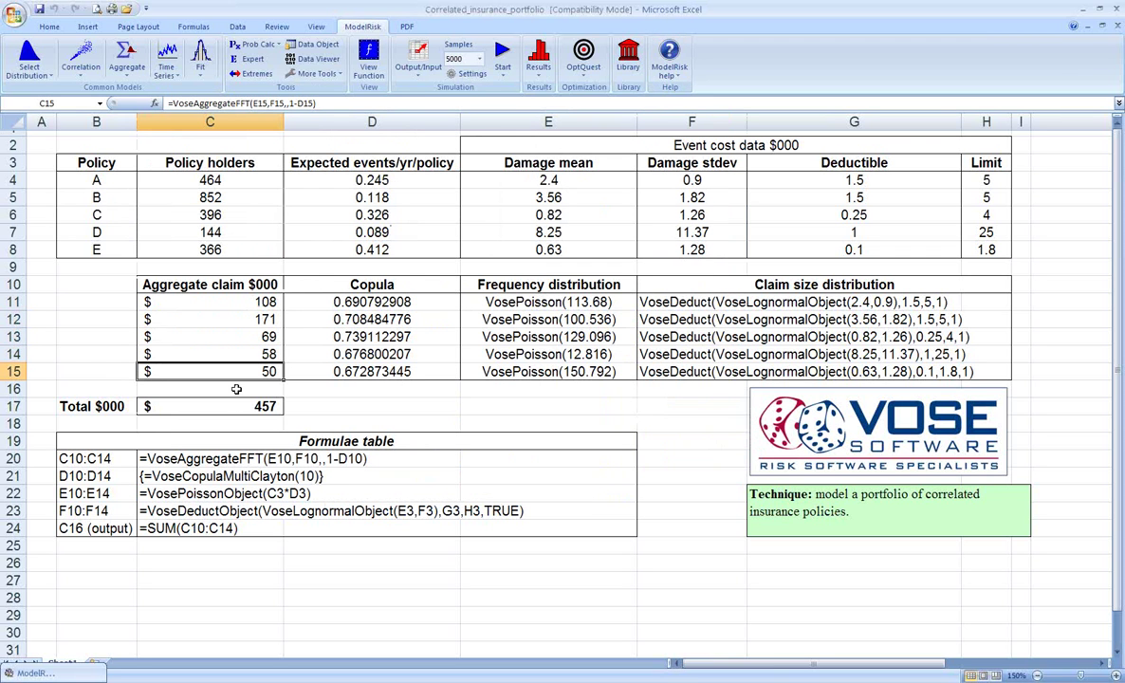
key(Down)
key(Down)
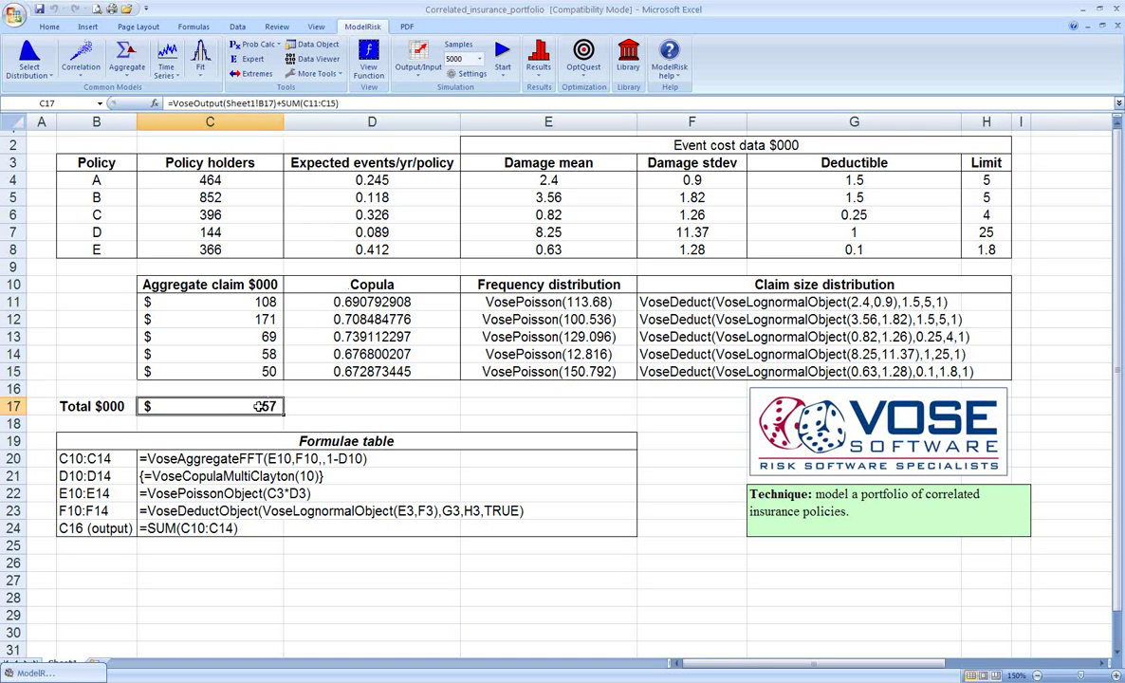
key(F9)
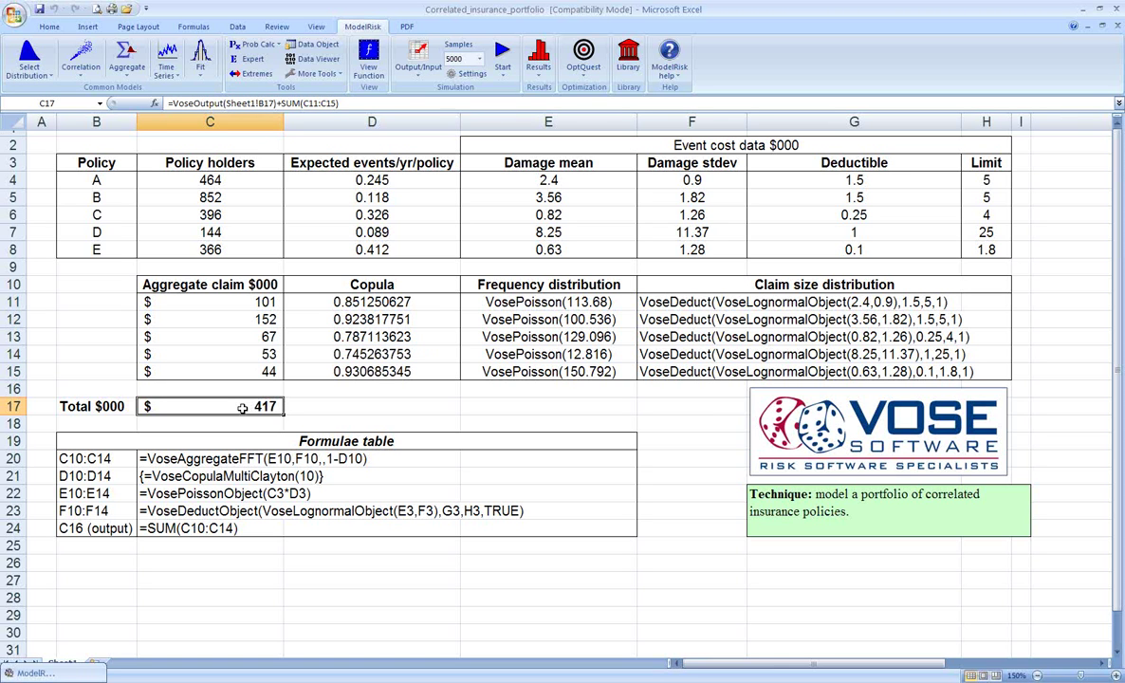
key(F9)
key(F9)
key(F9)
key(F9)
key(F9)
key(F9)
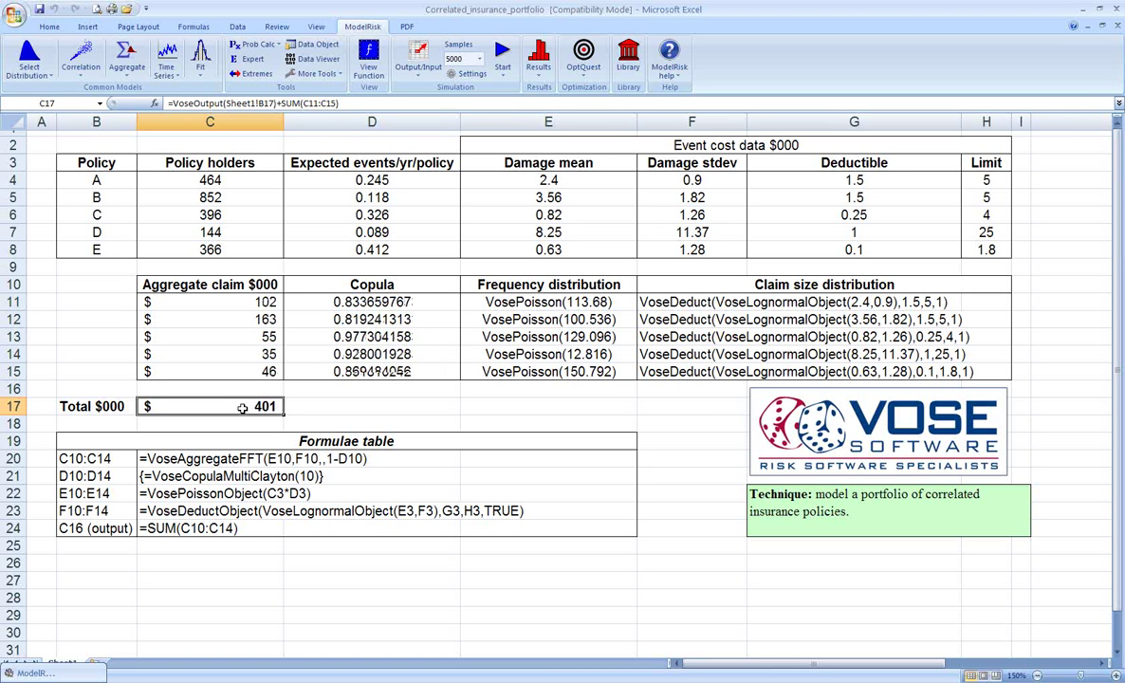
key(F9)
key(F9)
key(F9)
key(F9)
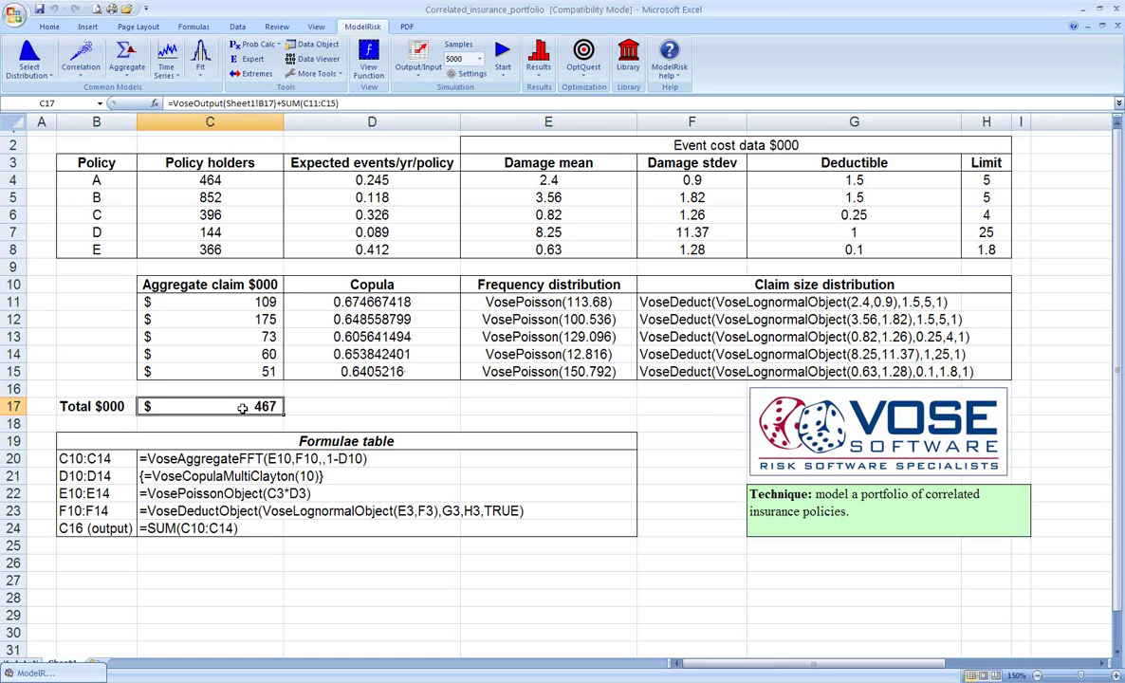
key(F9)
key(F9)
key(F9)
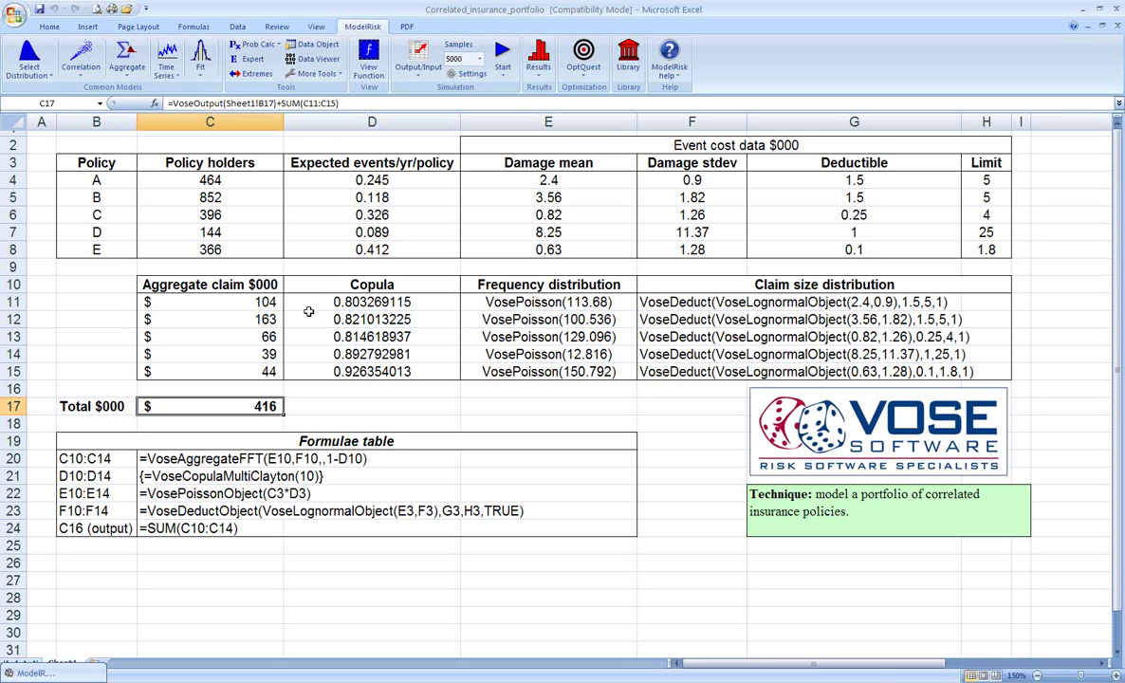
drag(314, 304, 316, 371)
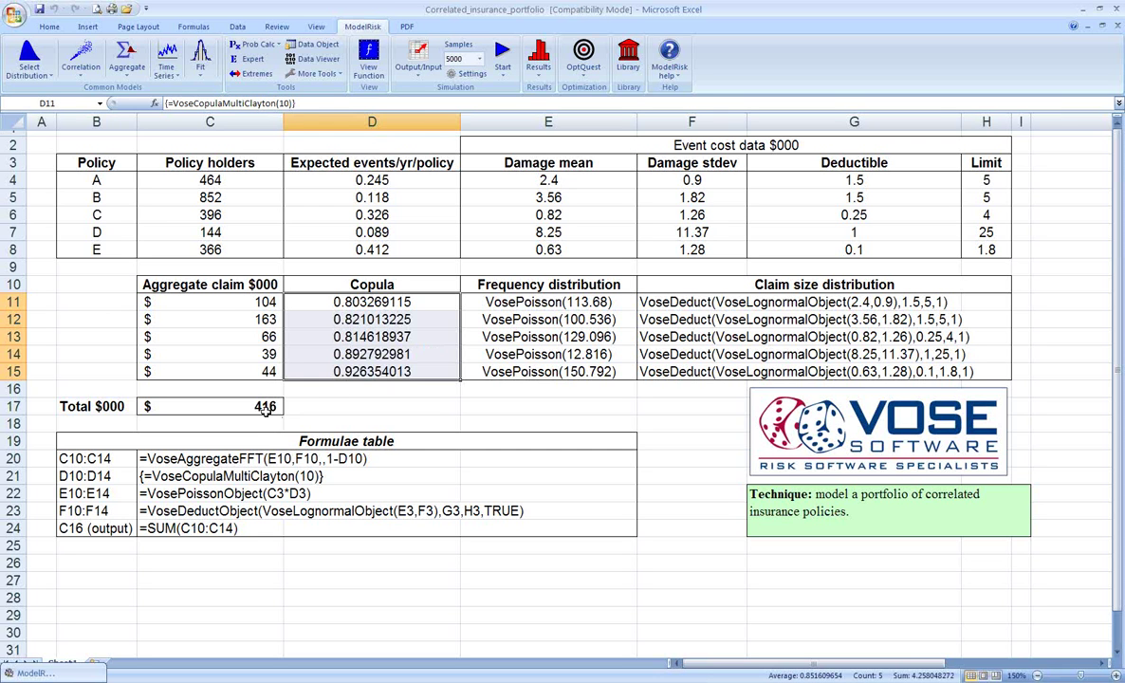
Show the ModelRisk results histogram for Total $000 in C17 (10th-90th percentiles 400.37-611.47)
click(254, 405)
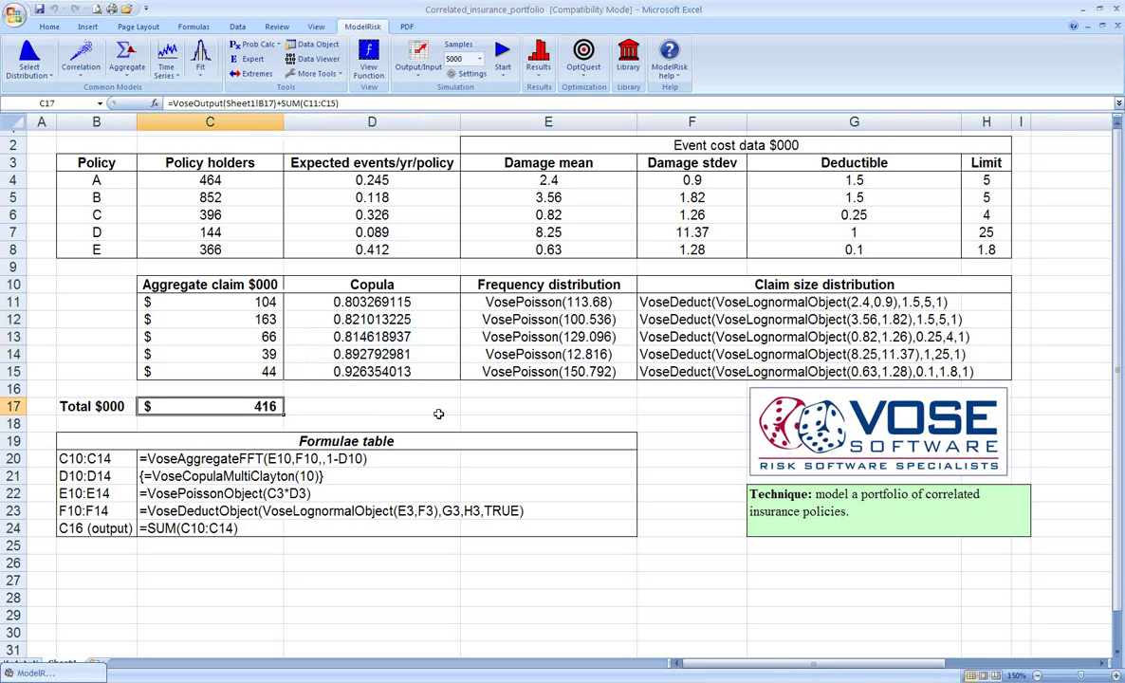
click(537, 57)
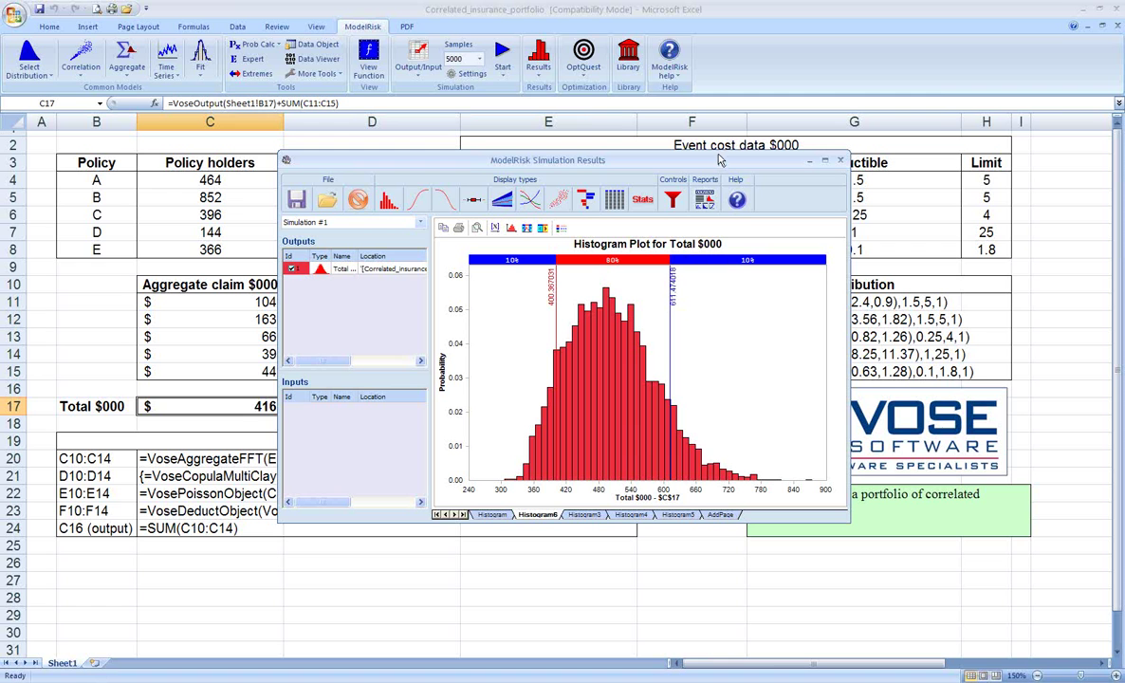
Close the ModelRisk Simulation Results window
click(840, 160)
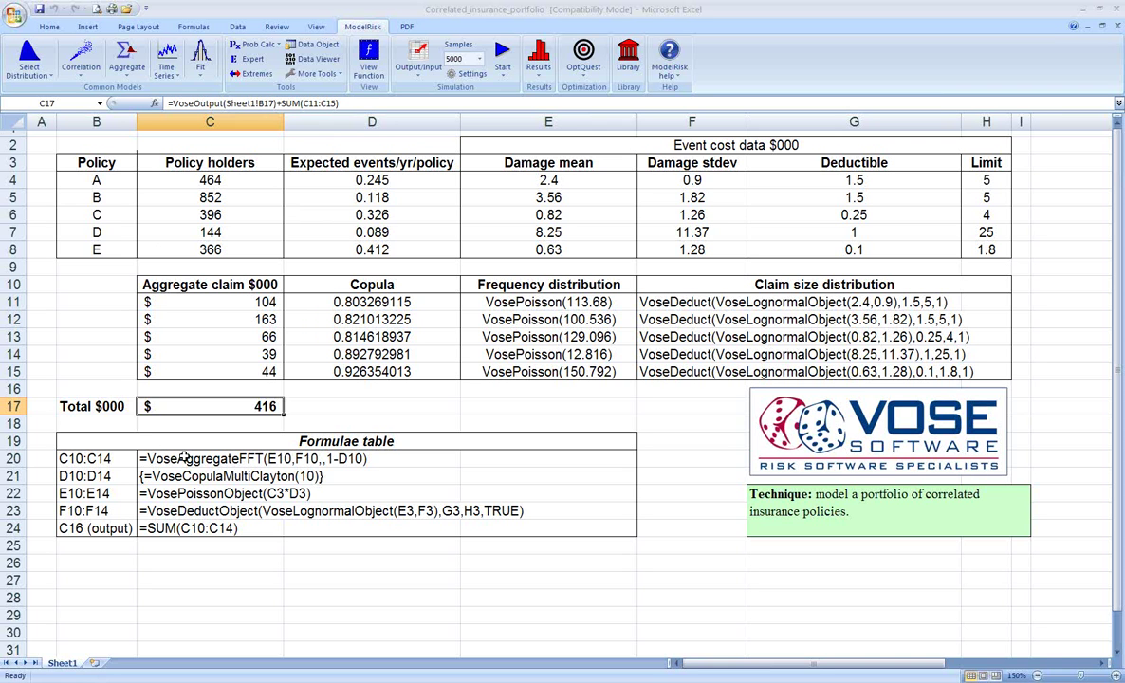
click(539, 57)
drag(761, 161, 761, 152)
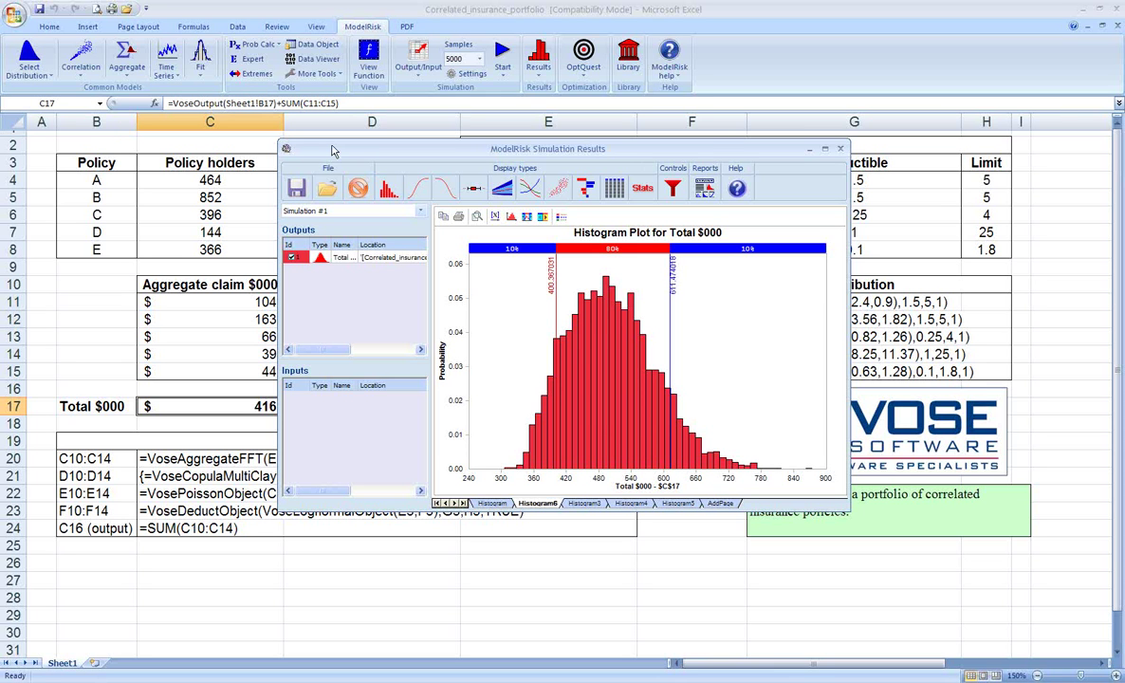
mouse_move(604, 422)
click(835, 148)
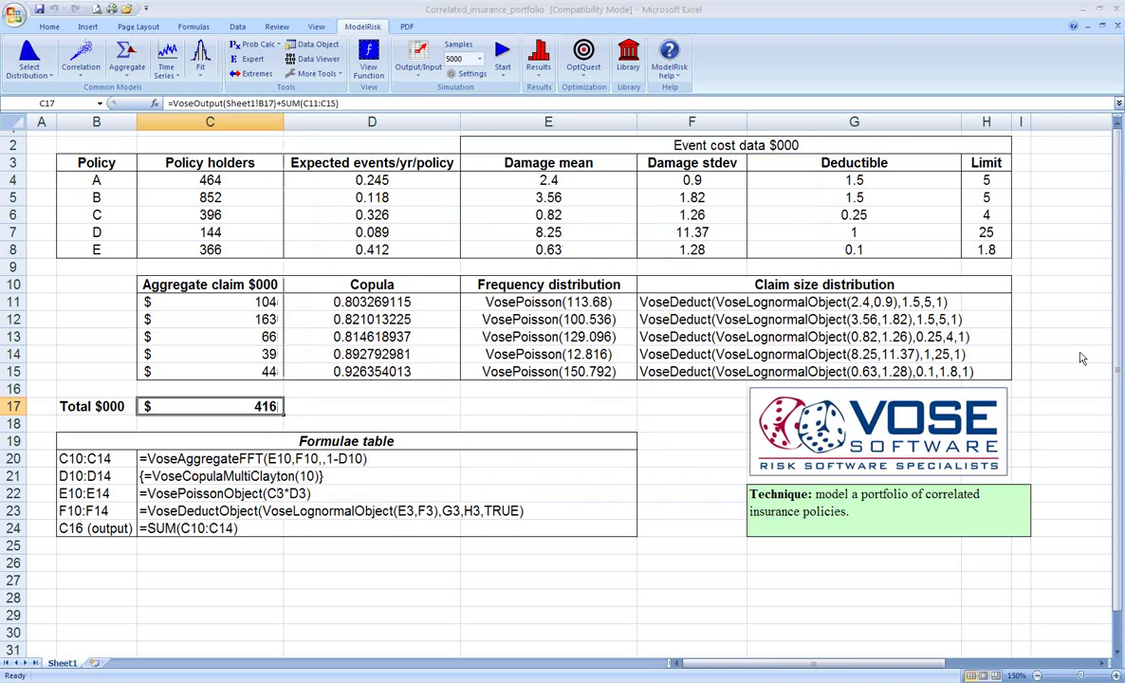